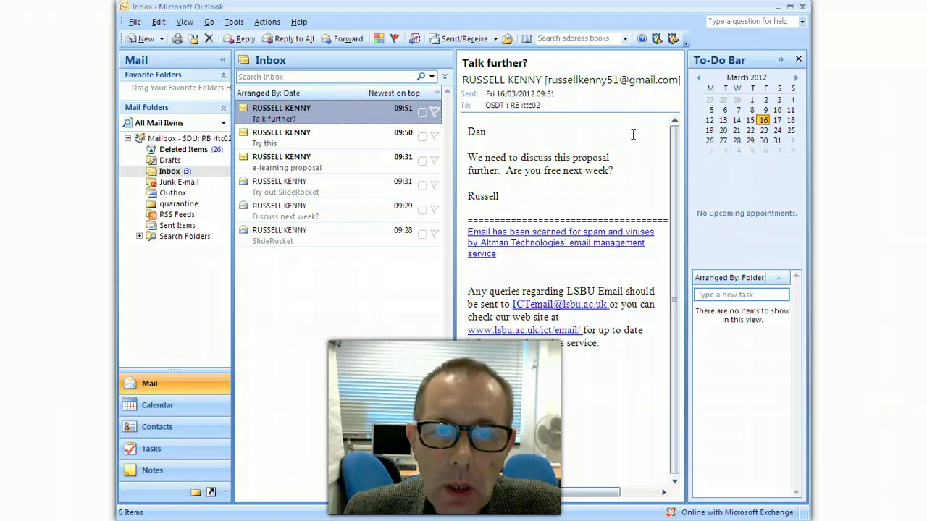
Create a calendar appointment from the "Talk further?" email and set its location to Eileen House.
left_click_drag(304, 120, 164, 407)
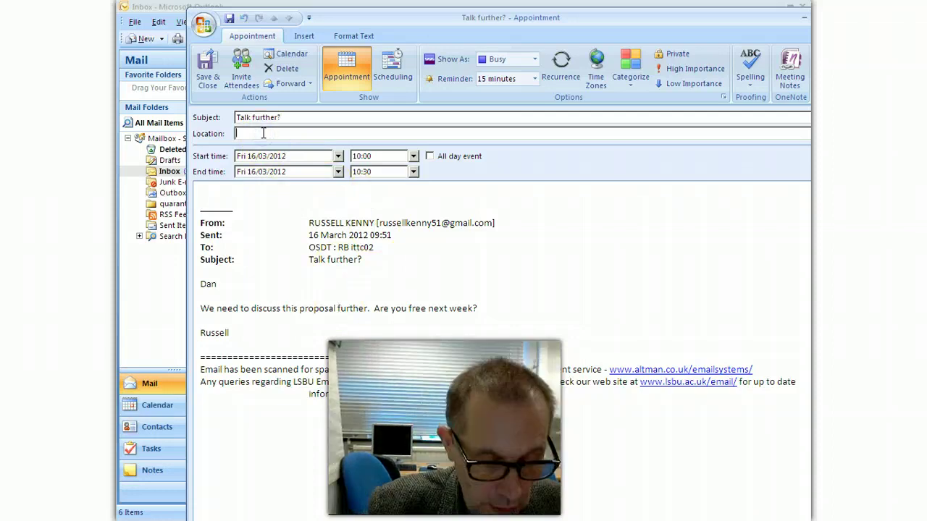
type("E")
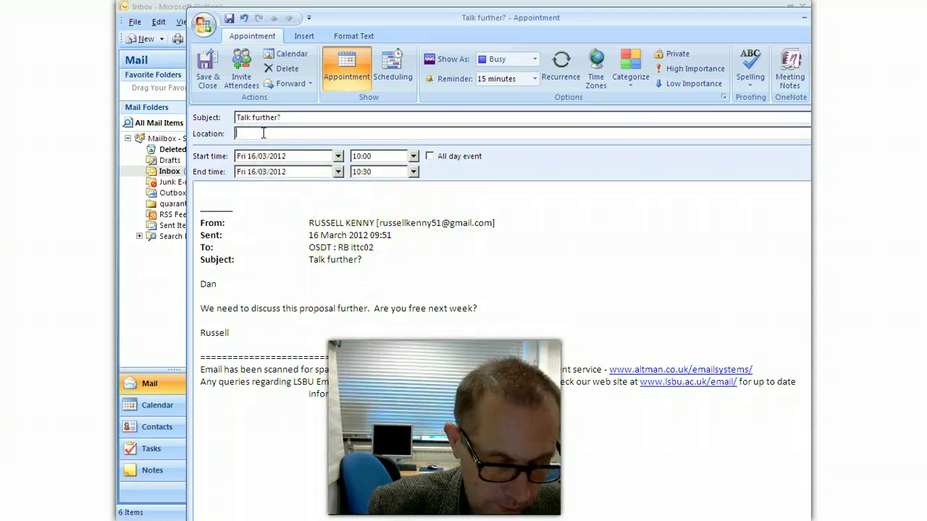
type("ileen")
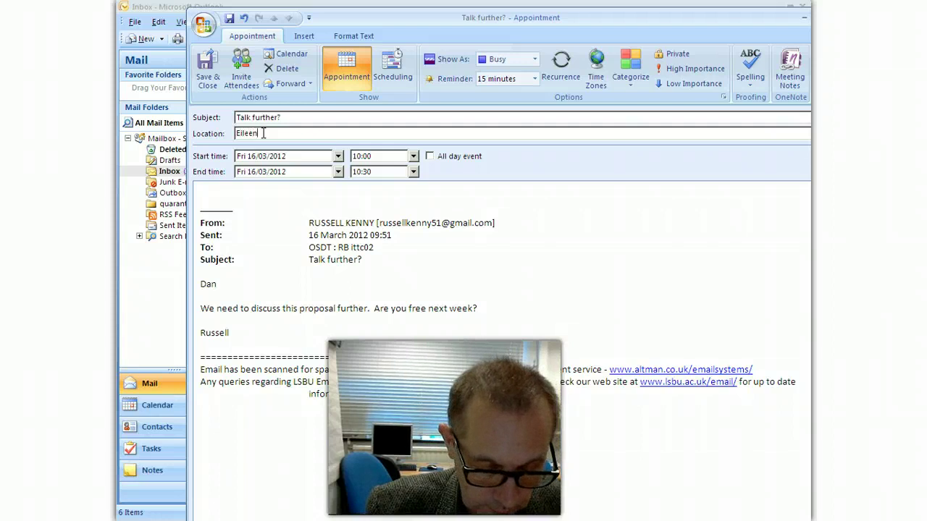
type(" House")
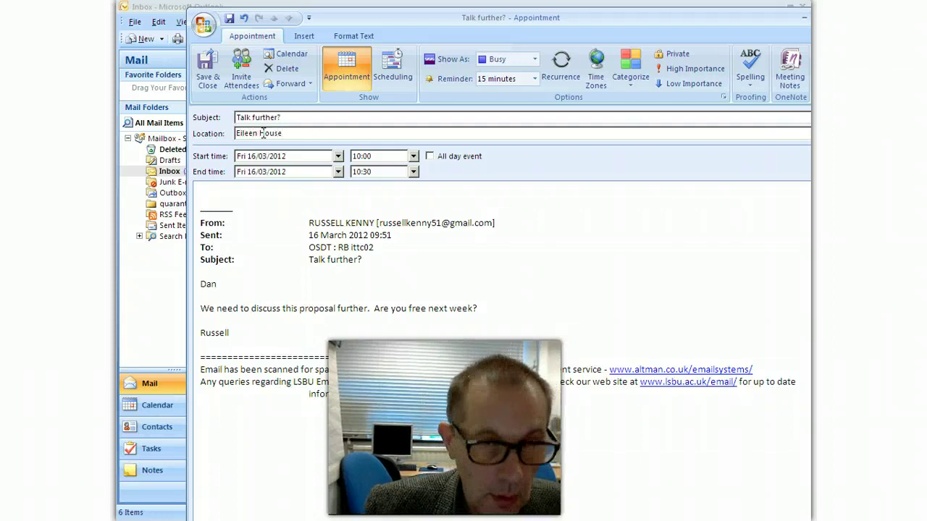
Schedule the appointment for Tuesday 20/03/2012, starting at 11:00 and ending at 12:00.
left_click(338, 156)
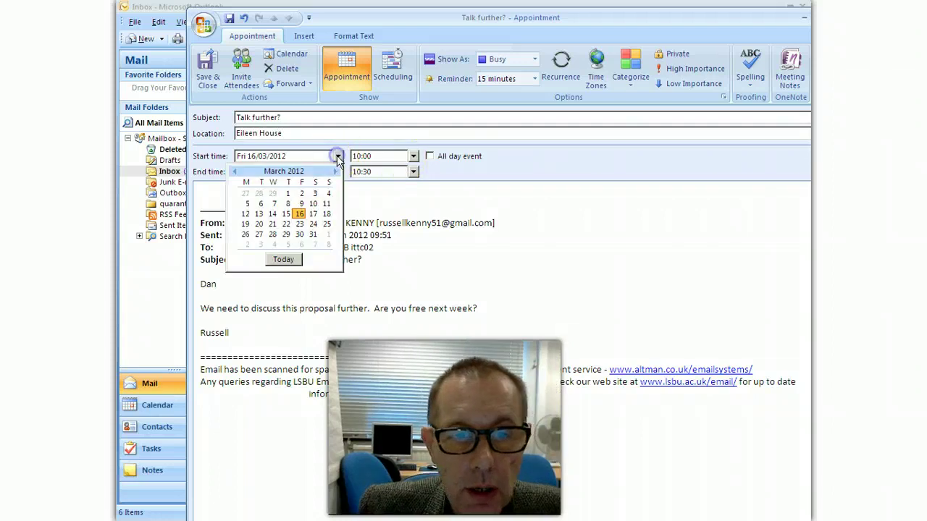
left_click(258, 224)
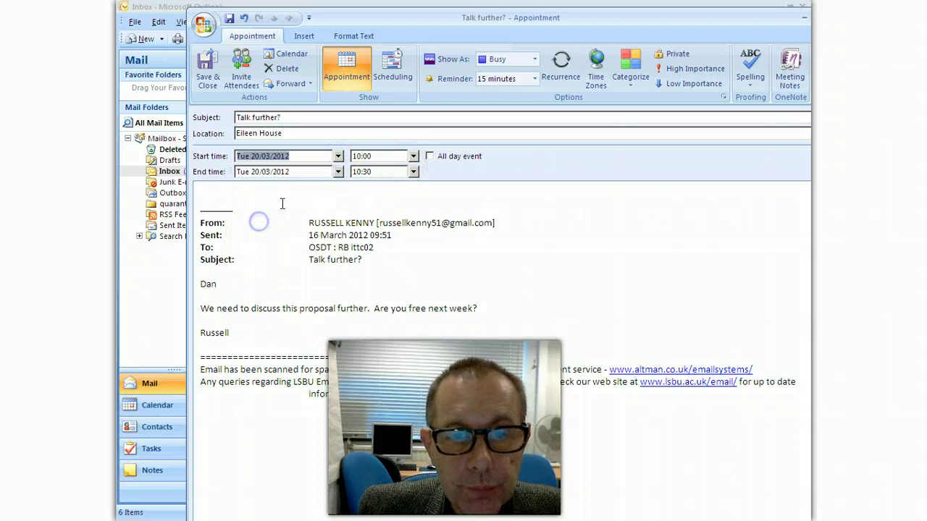
left_click(413, 157)
left_click(383, 190)
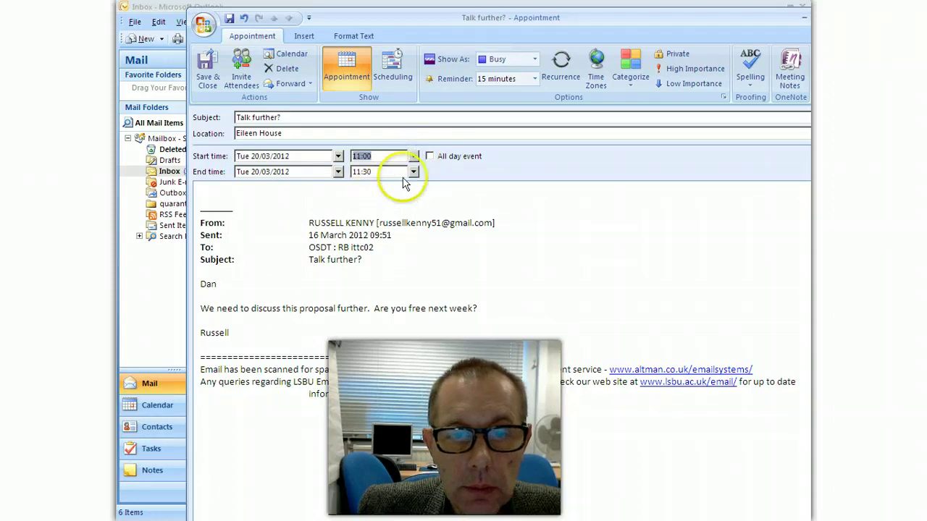
left_click(413, 172)
left_click(370, 204)
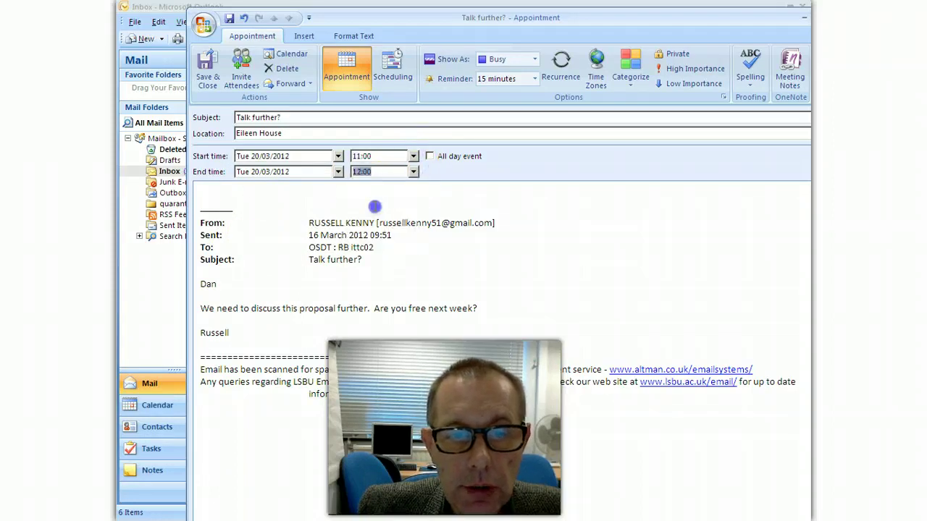
Add the note "Can we meet then?" above the quoted email in the appointment body, and save and close the appointment.
left_click(235, 191)
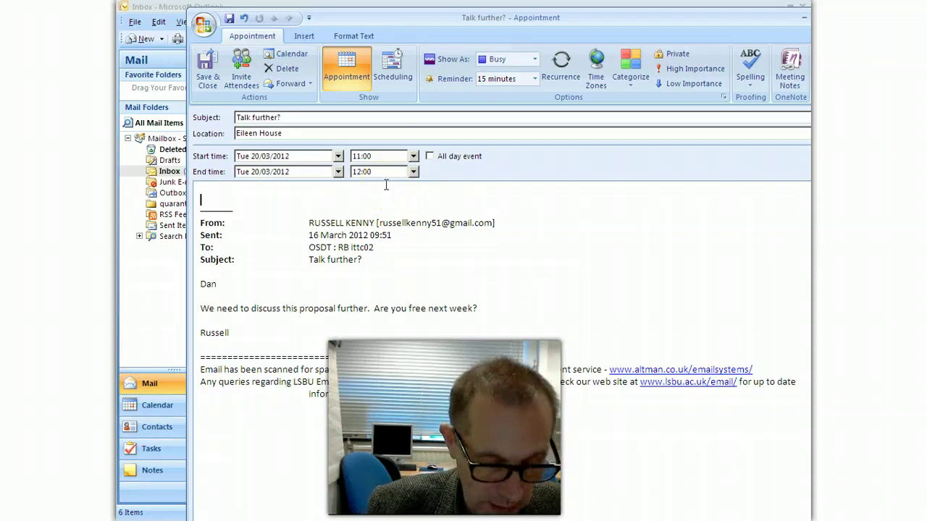
type("Can")
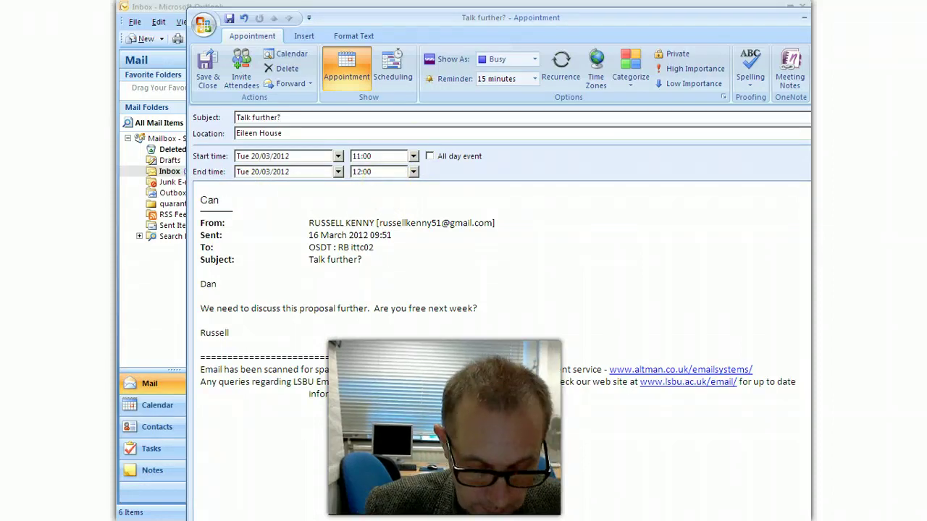
type(" we meet")
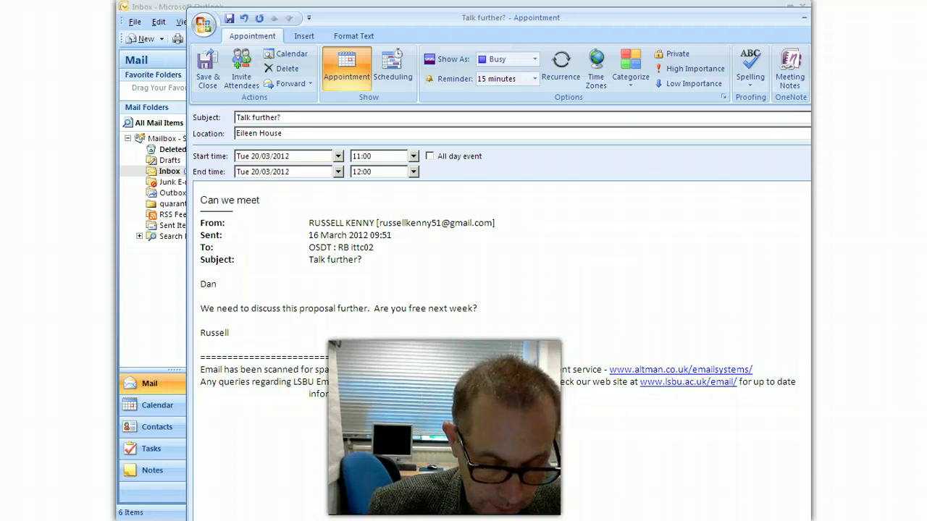
type(" then")
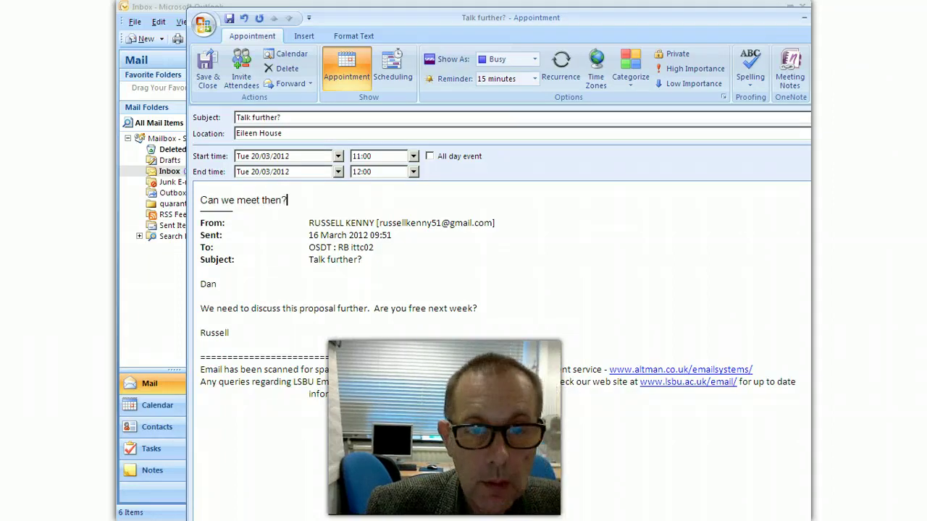
type("?")
key("Return")
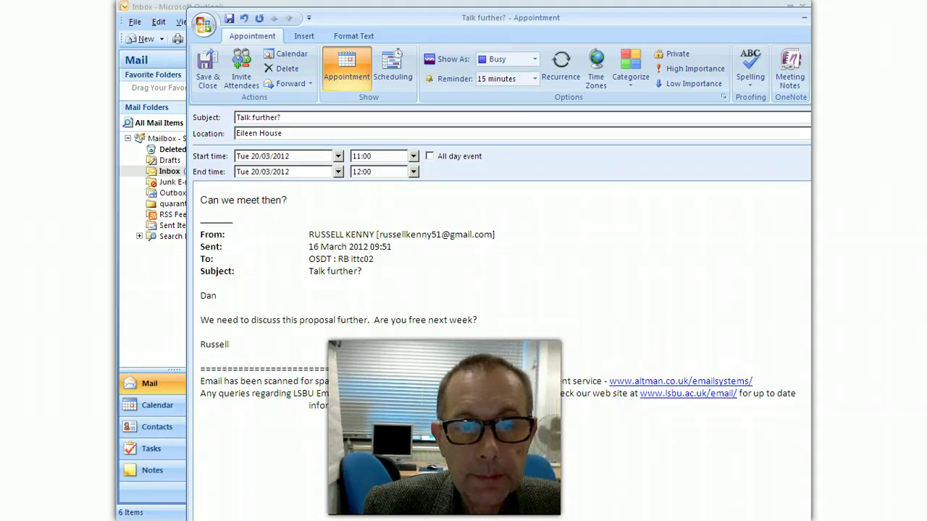
left_click(209, 78)
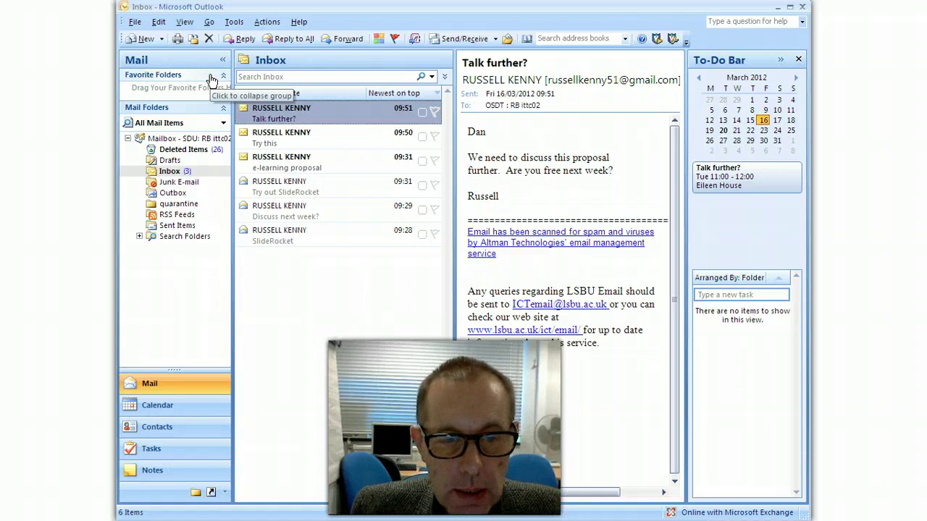
Create a task from the "Try this" email with the subject "Try this SlideRocket" and save it.
left_click(317, 145)
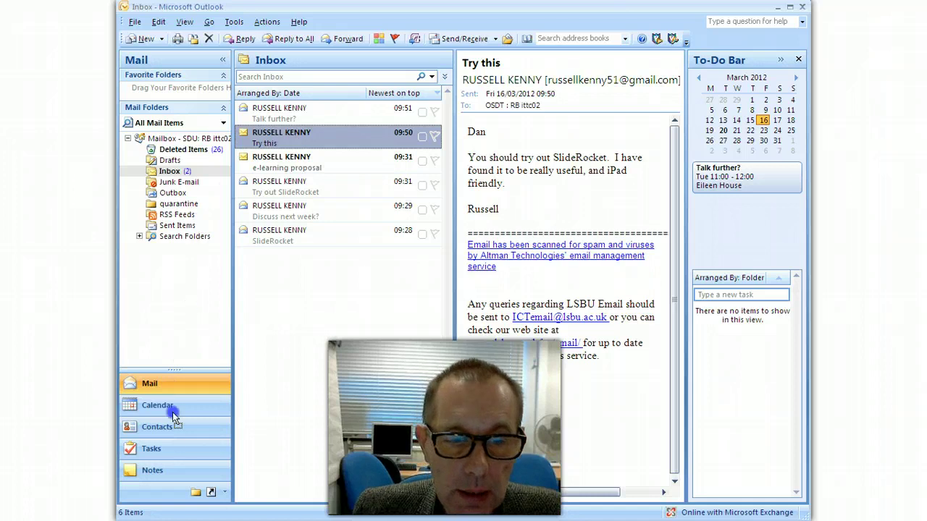
left_click_drag(161, 453, 153, 451)
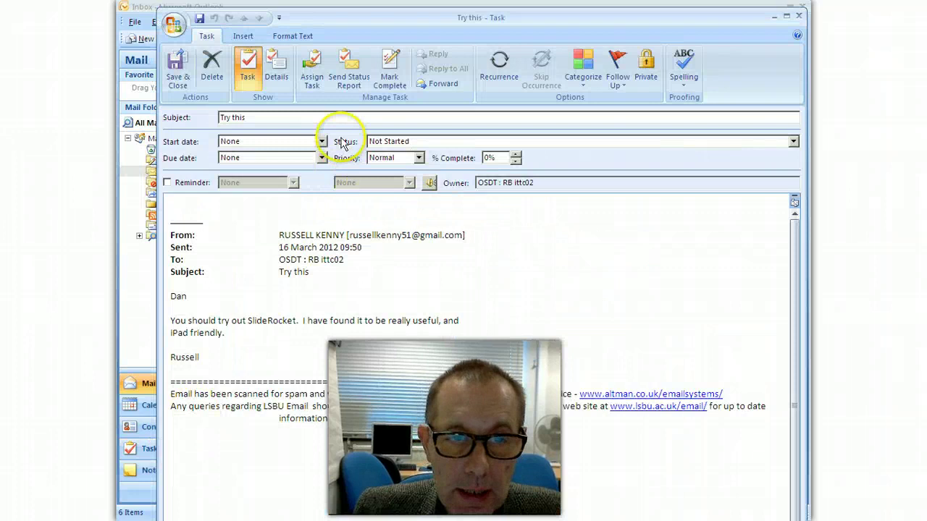
left_click(283, 117)
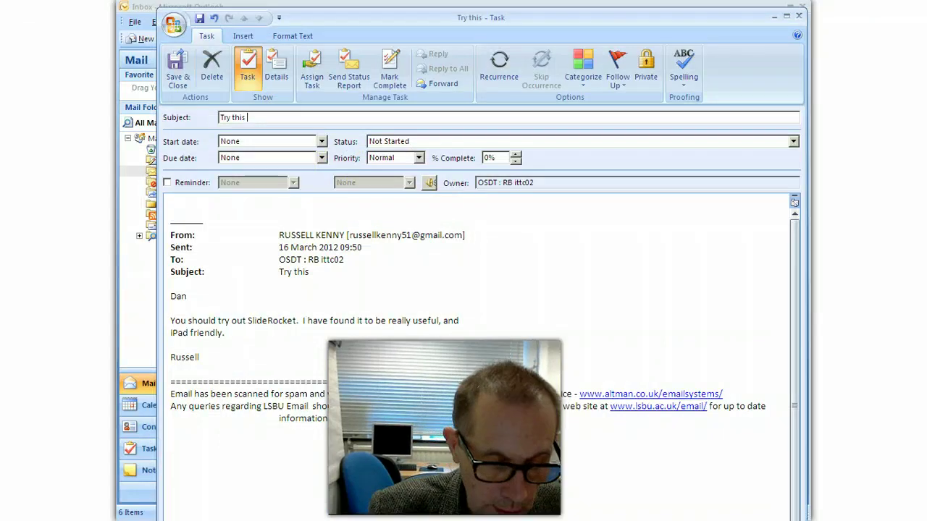
type("R")
key("BackSpace")
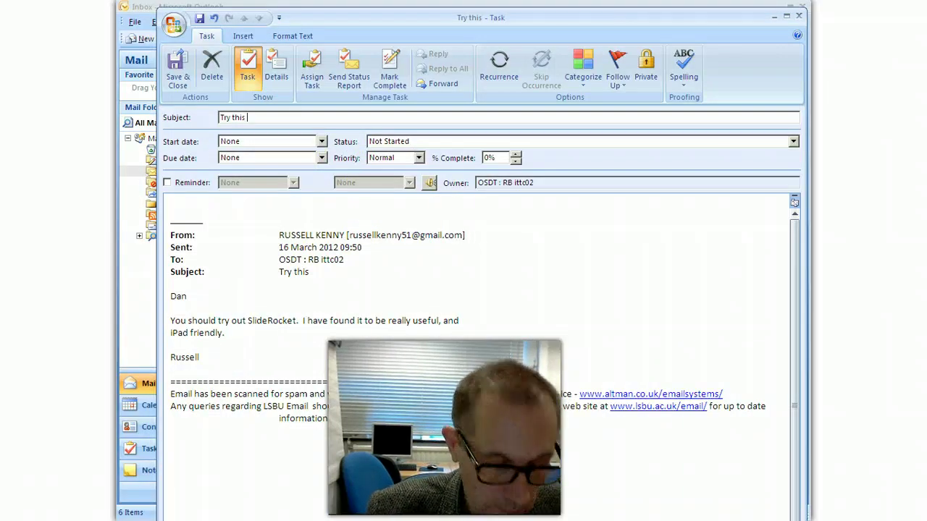
type("Slide")
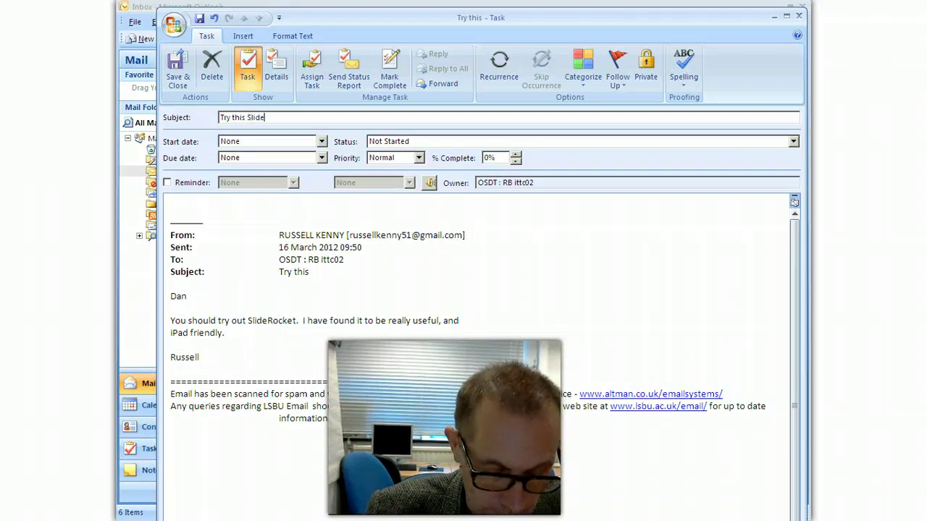
type("Rocket")
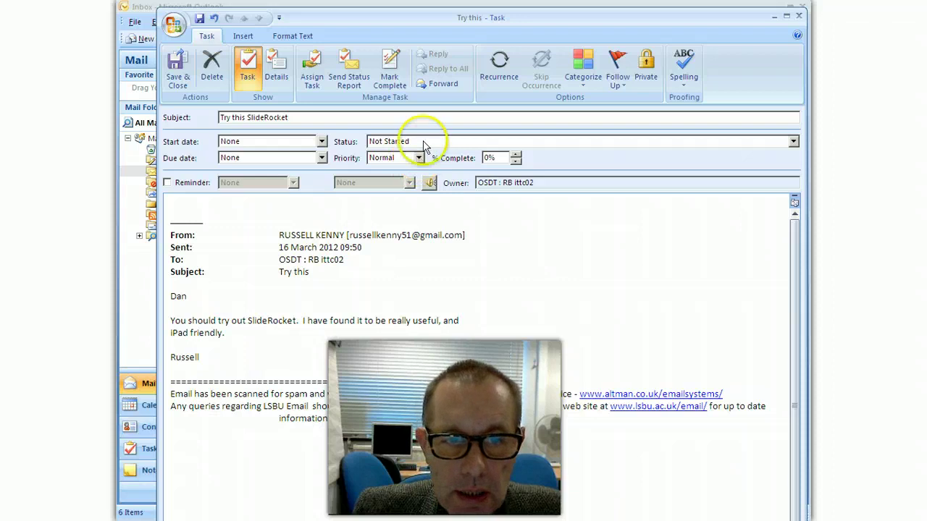
left_click(180, 72)
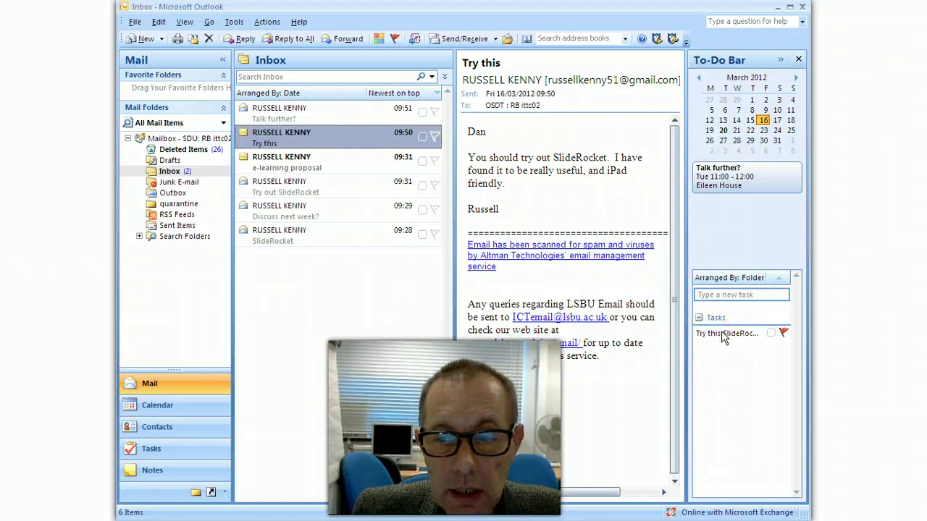
Open the "Try this SlideRocket" task to review its details and close it again.
double_click(723, 335)
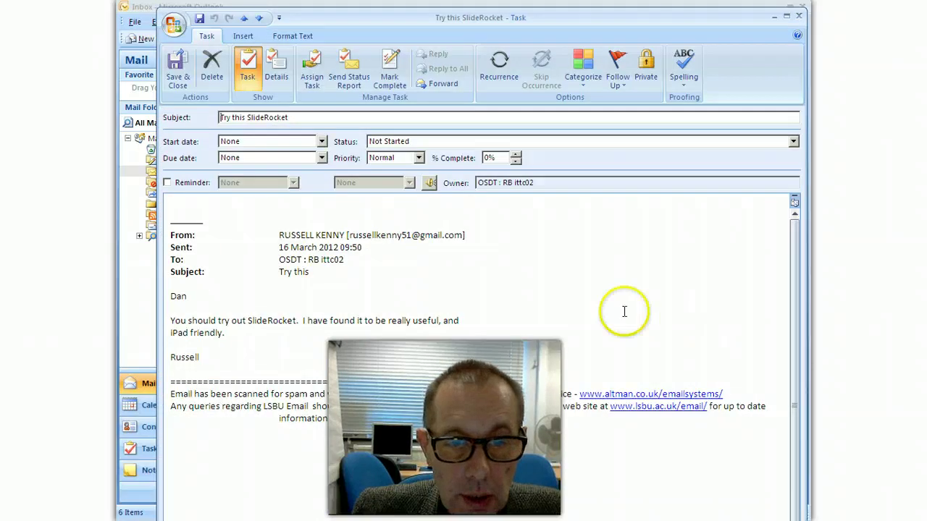
left_click(799, 15)
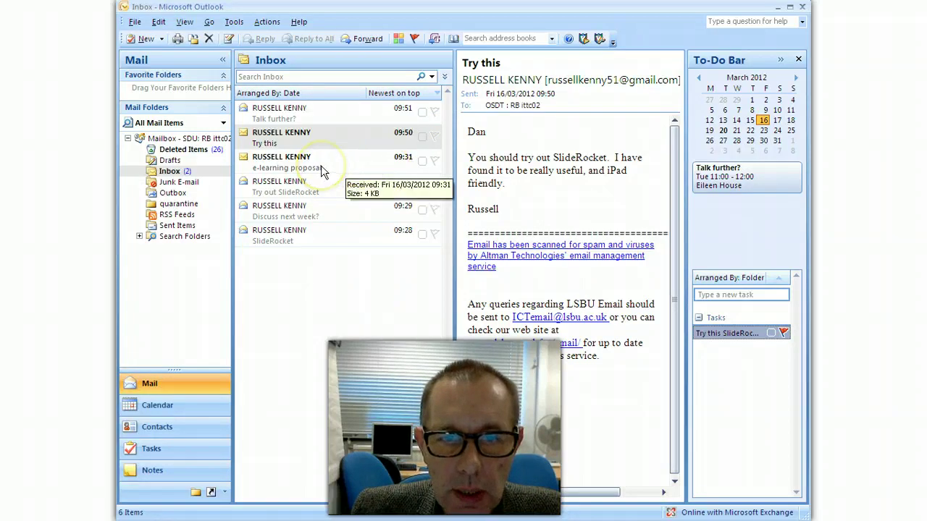
Flag the "e-learning proposal" email for follow-up today and look over the available flag options.
left_click(434, 160)
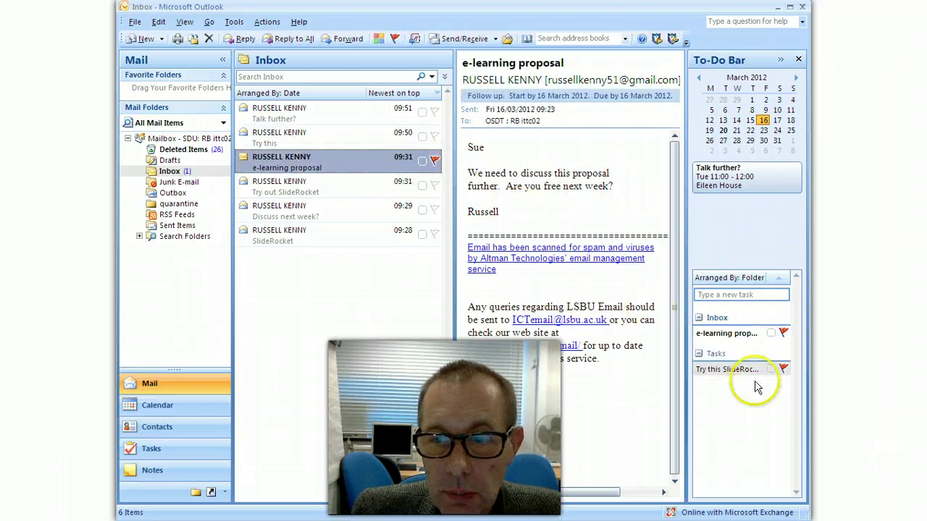
right_click(435, 161)
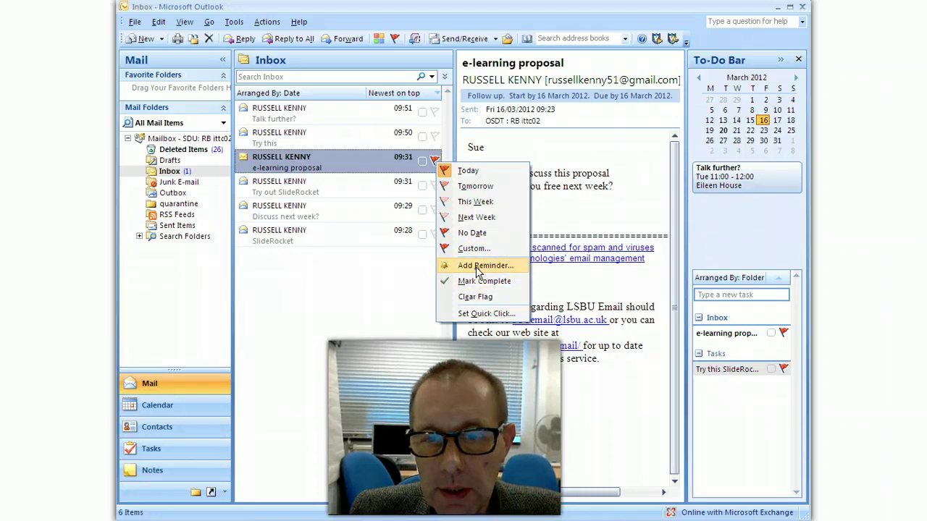
left_click(333, 165)
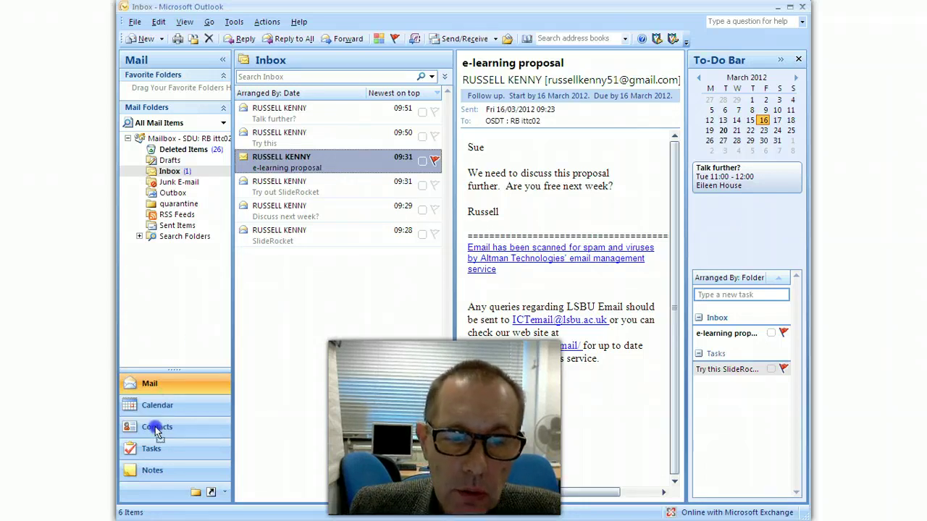
Create a contact from the sender of the "e-learning proposal" email, enter "Company Name" as the company, and save it.
left_click_drag(156, 432, 155, 427)
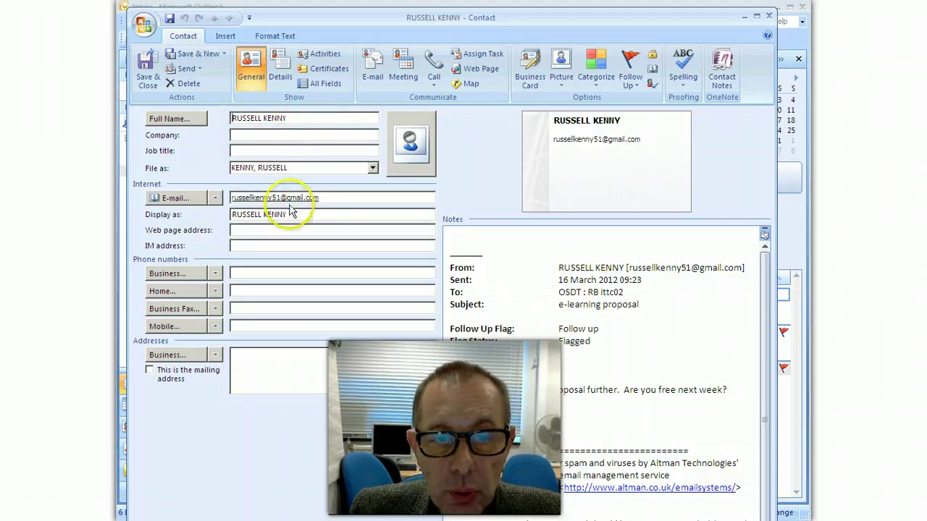
left_click(263, 136)
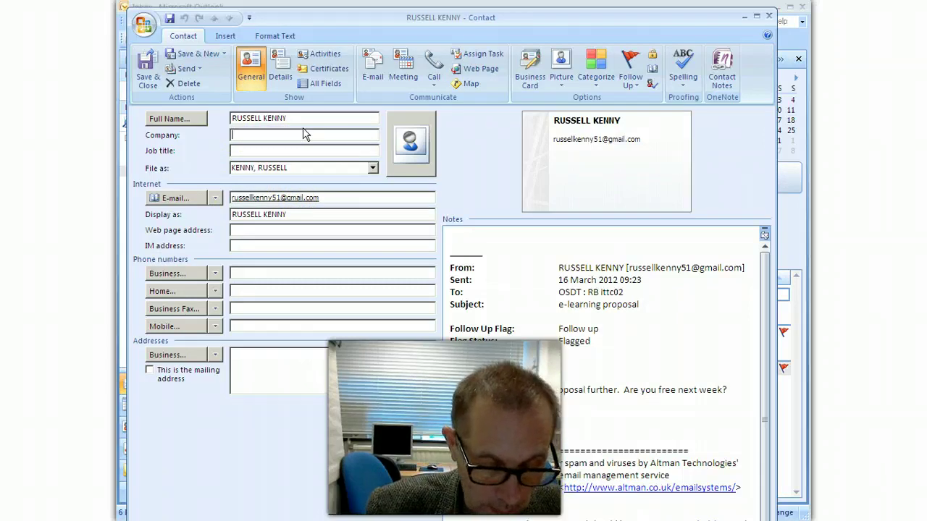
type("Company Name")
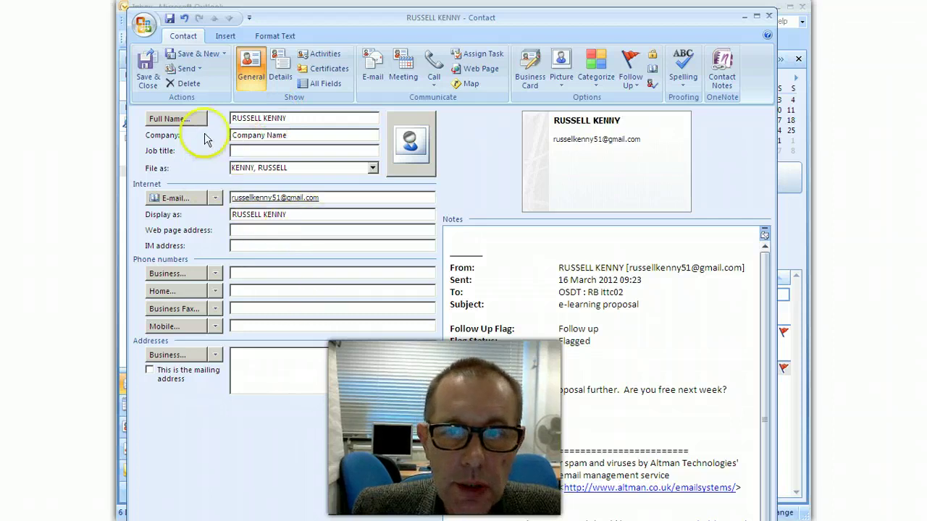
left_click(147, 74)
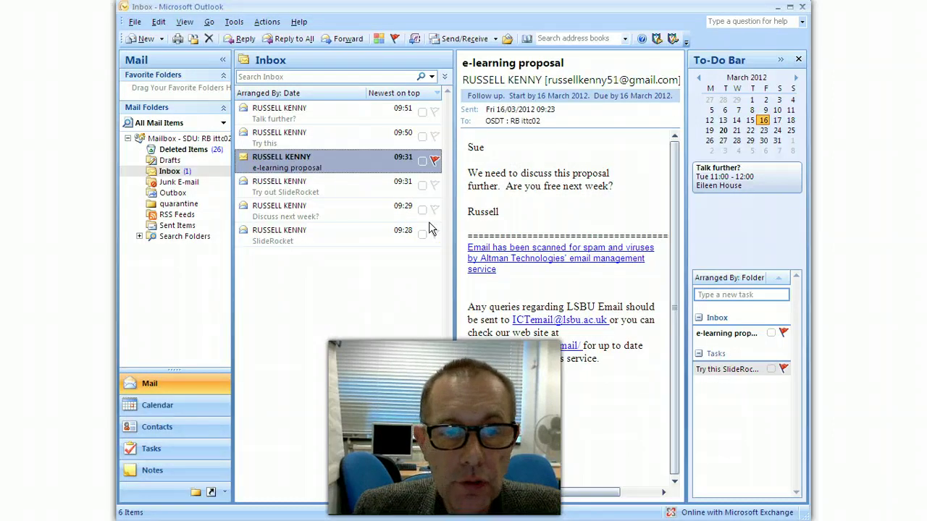
Start a new email message and show the Contacts address book for choosing its To recipient.
left_click(145, 39)
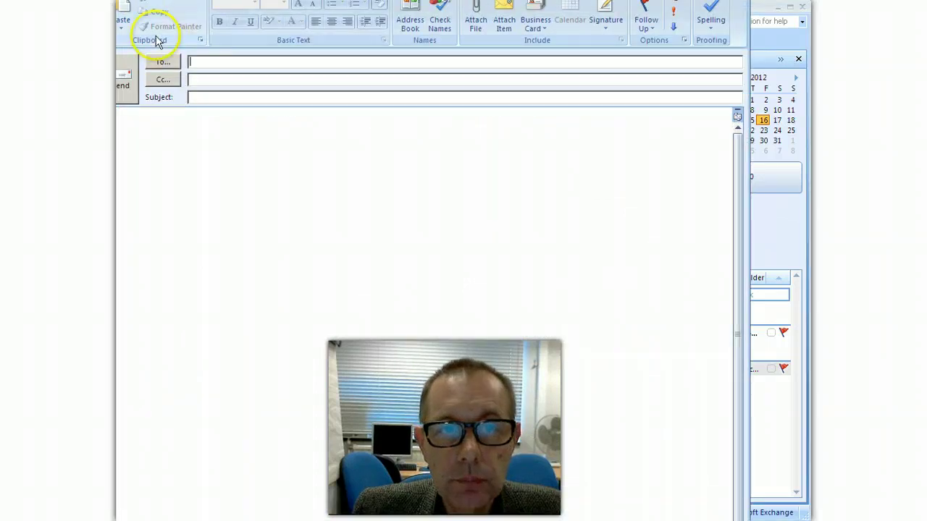
left_click_drag(429, 80, 380, 29)
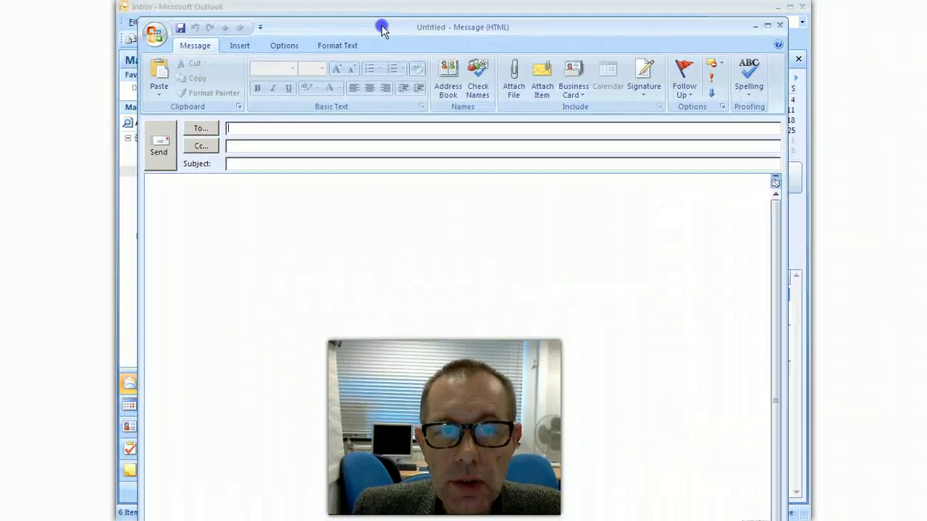
left_click(202, 129)
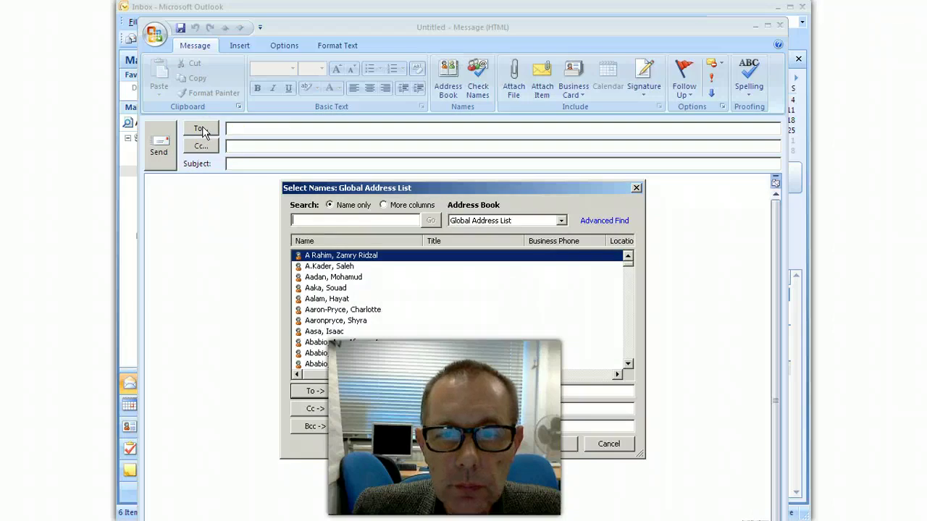
left_click(561, 220)
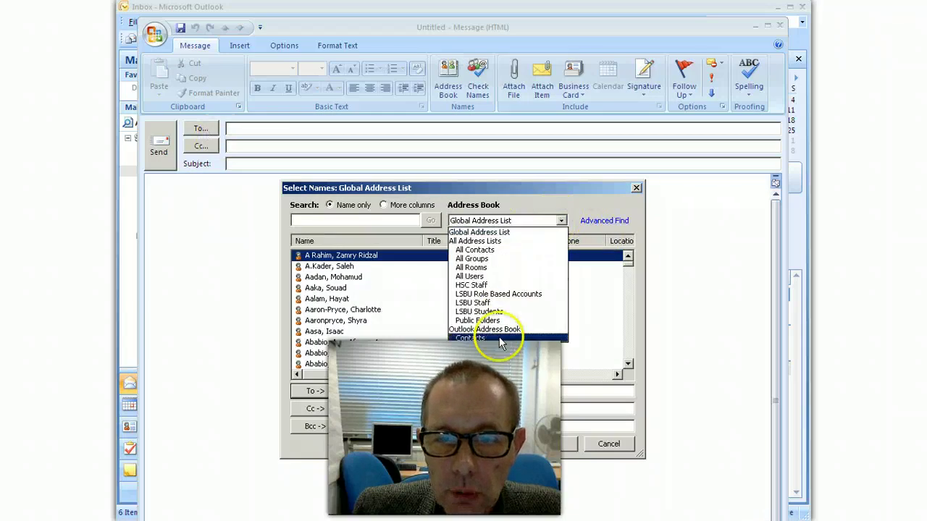
left_click(500, 339)
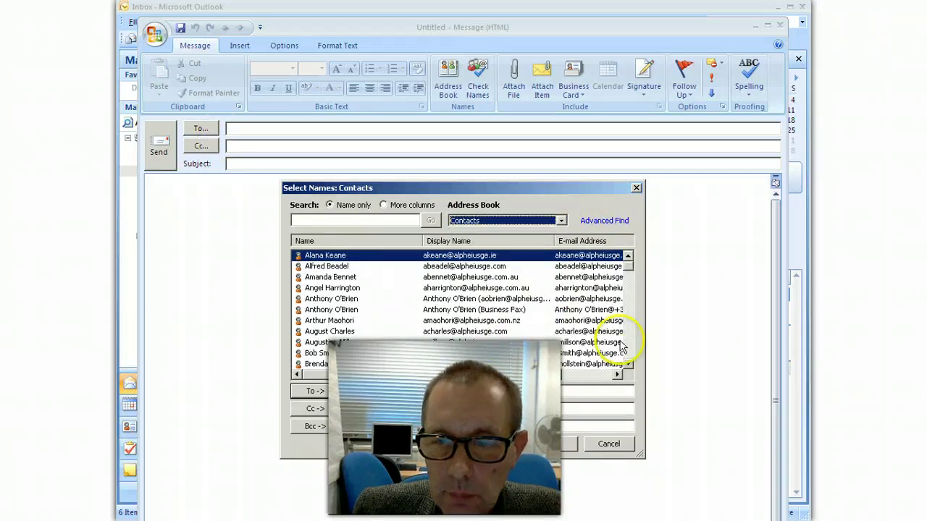
Add the contact created from the "e-learning proposal" sender as the To recipient, and close the message without saving it.
left_click(627, 364)
left_click_drag(628, 364, 627, 364)
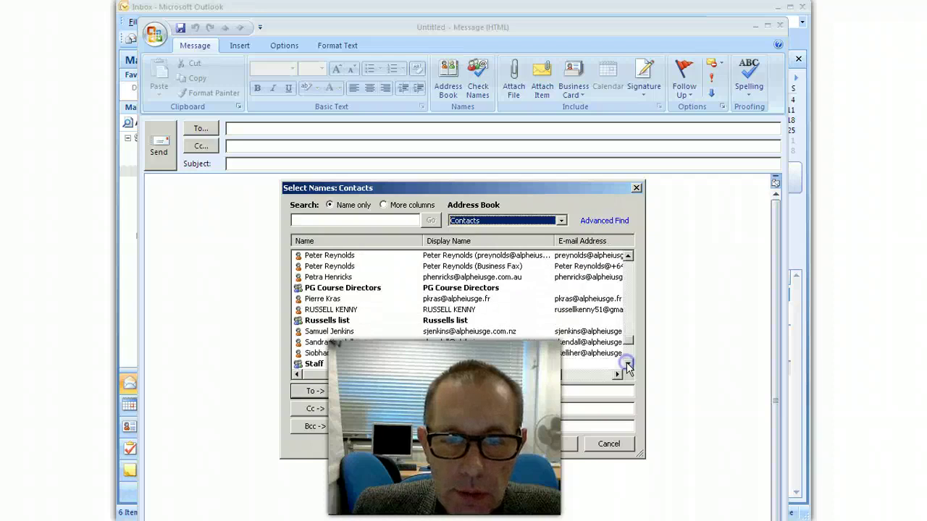
left_click(313, 311)
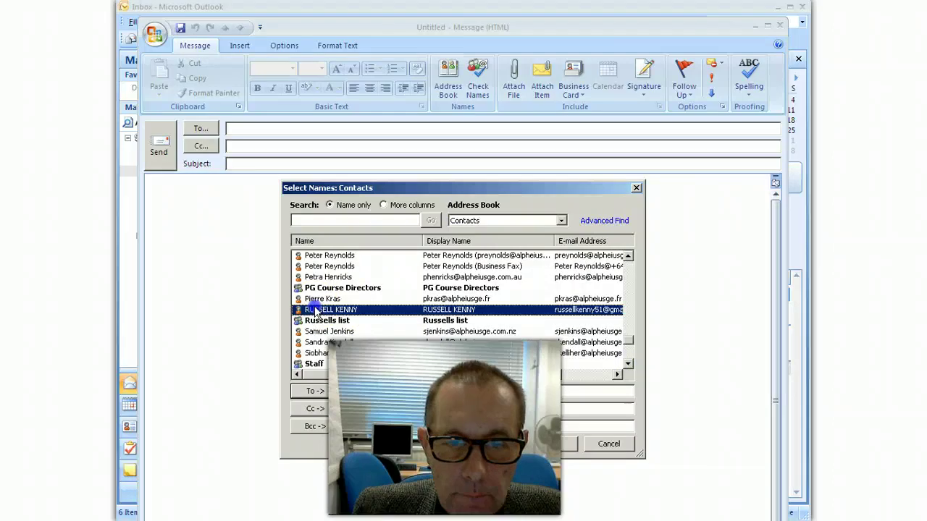
left_click(315, 391)
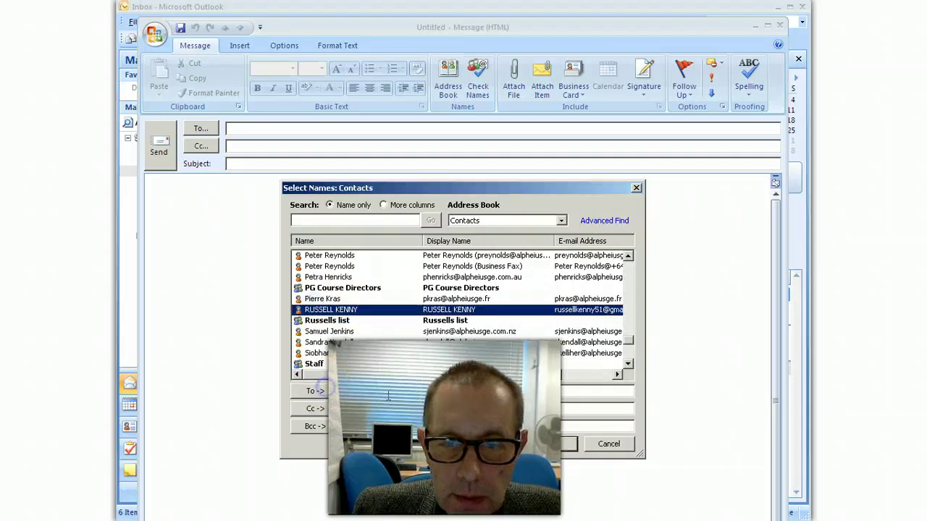
left_click(560, 450)
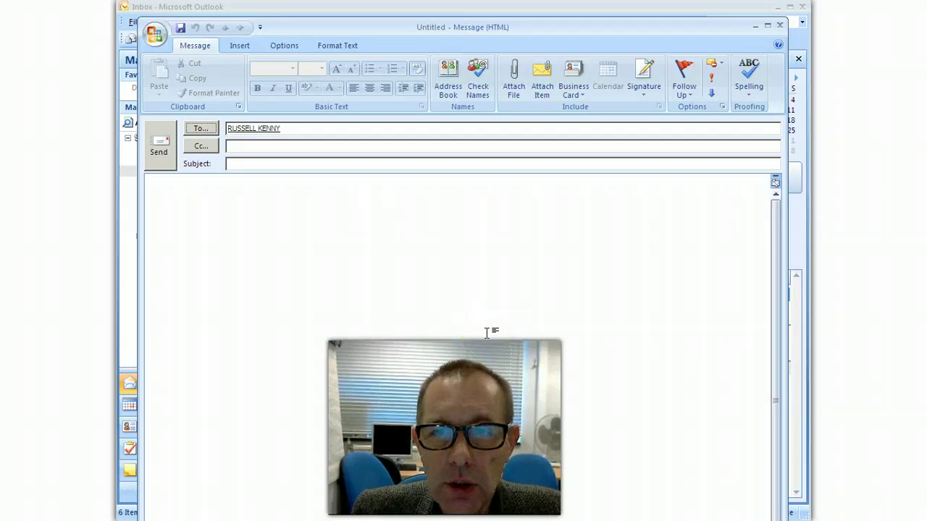
left_click(780, 25)
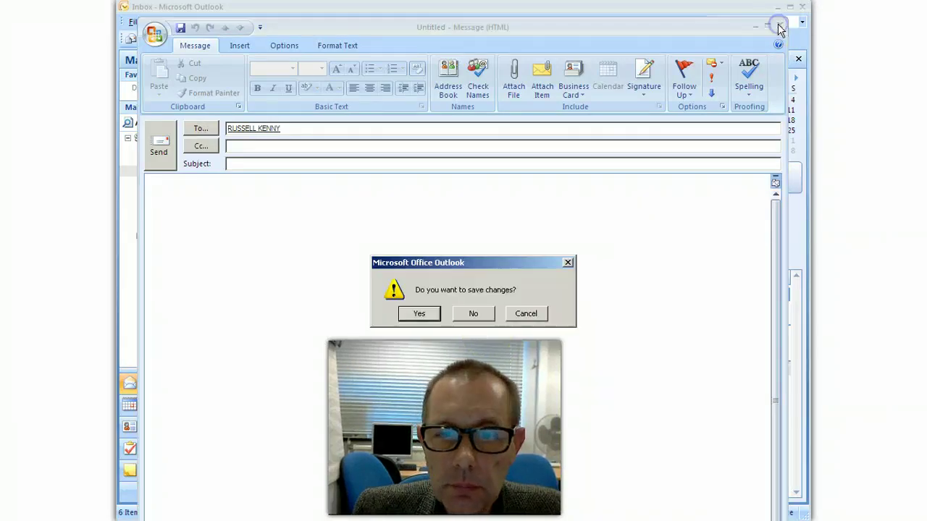
left_click(469, 313)
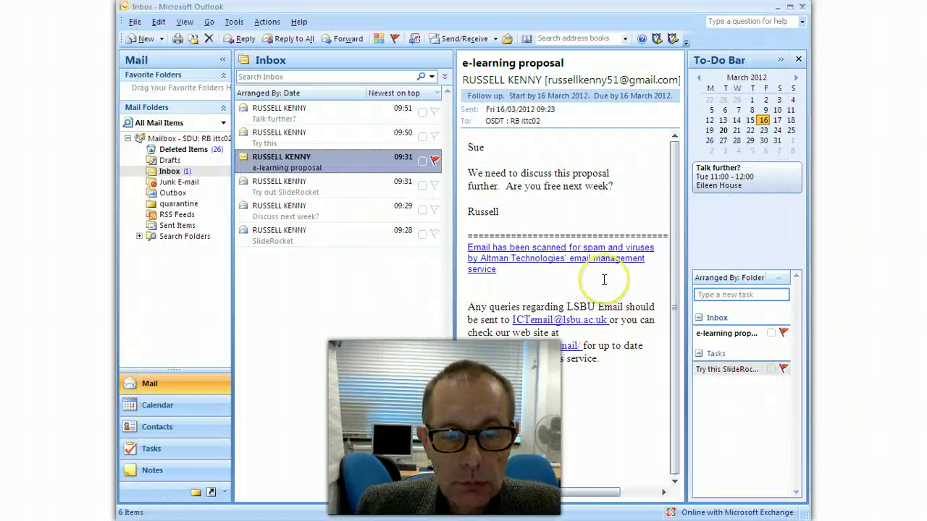